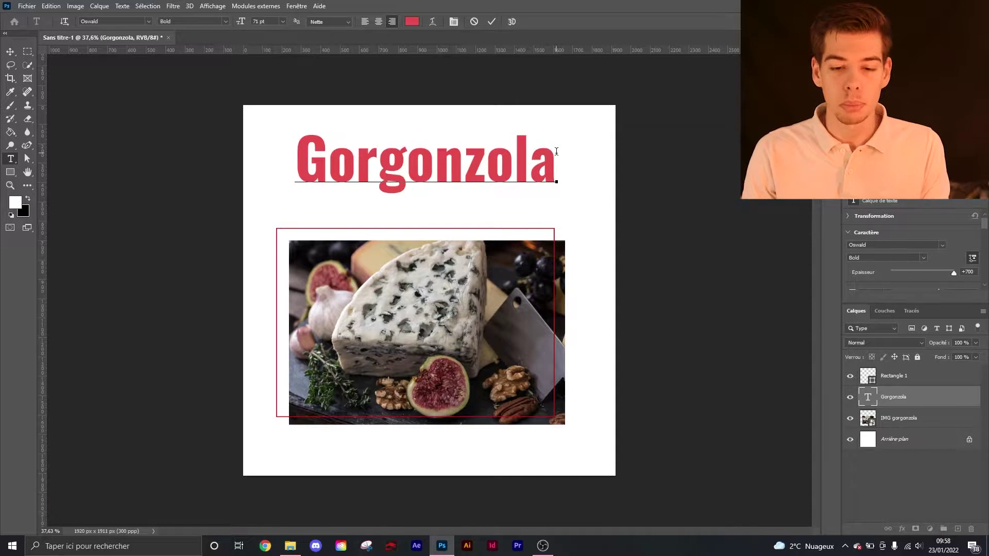
Step: Recolour the whole Gorgonzola title to a lighter, paler pink
drag(554, 162, 287, 150)
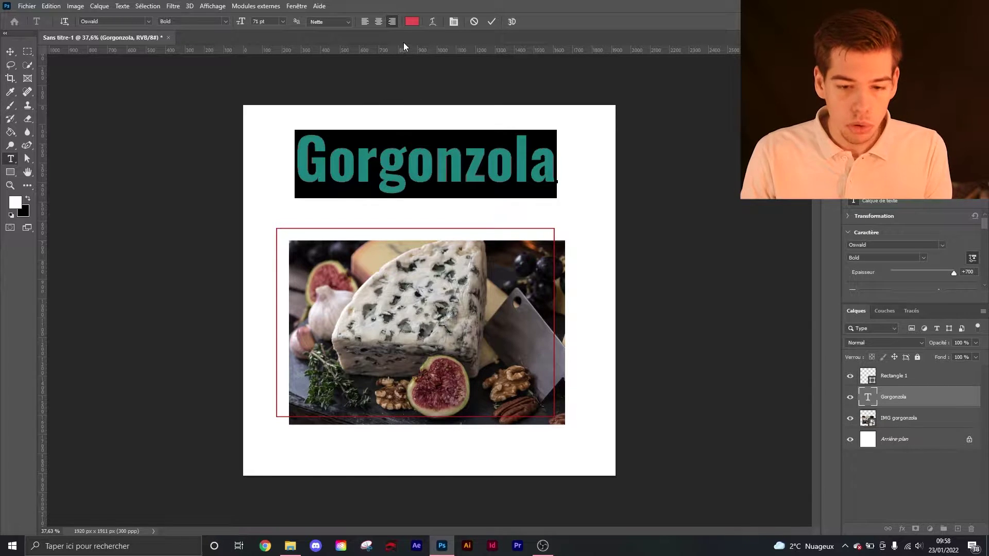
click(412, 21)
mouse_move(709, 278)
mouse_down()
mouse_move(664, 263)
mouse_move(632, 217)
mouse_up()
key(Return)
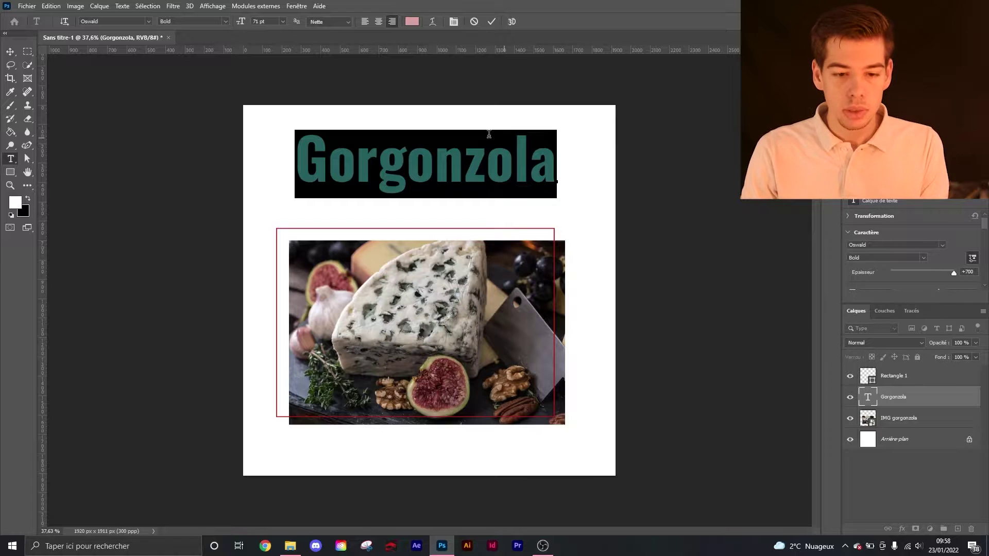
Step: Set the Gorgonzola title's font size to 60 pt and keep the whole word selected
click(282, 22)
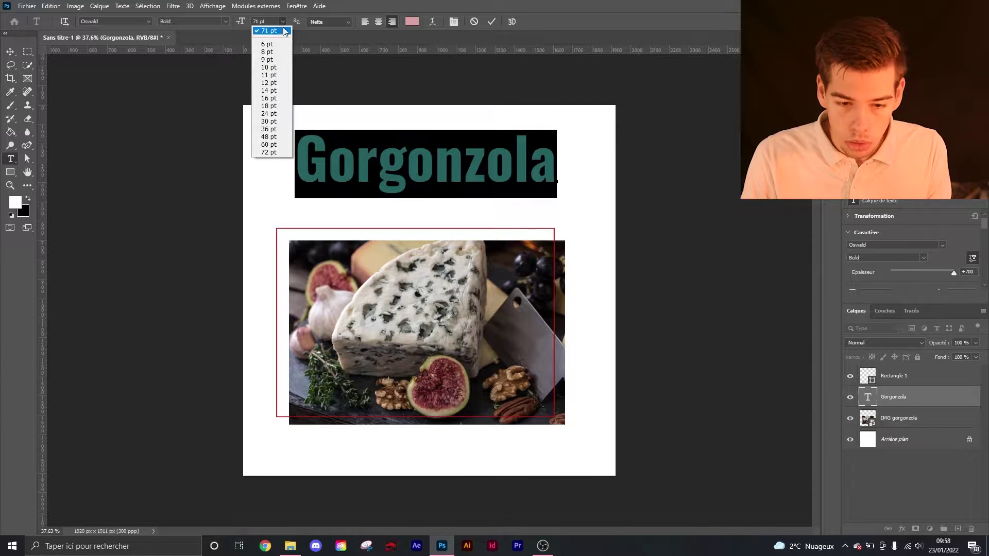
click(268, 145)
click(430, 164)
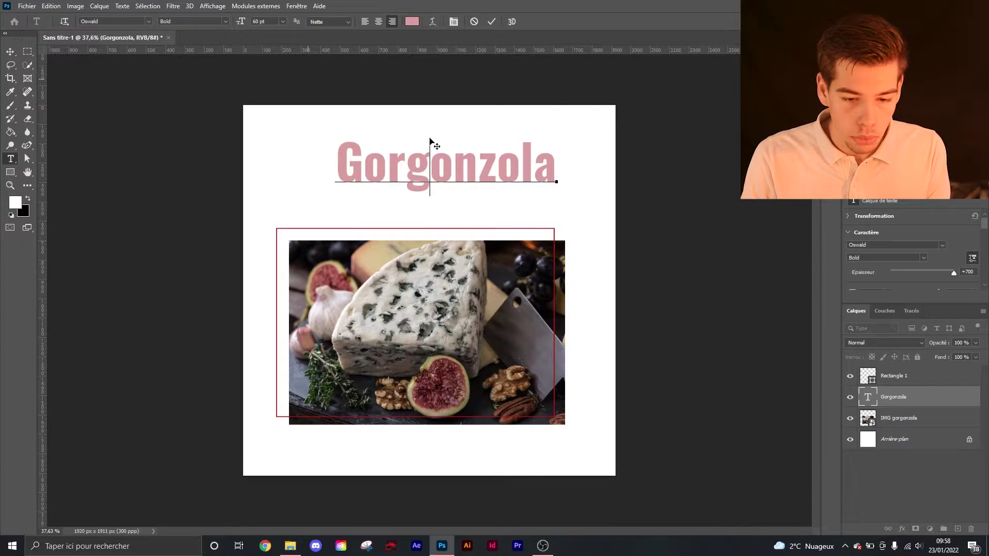
double_click(436, 160)
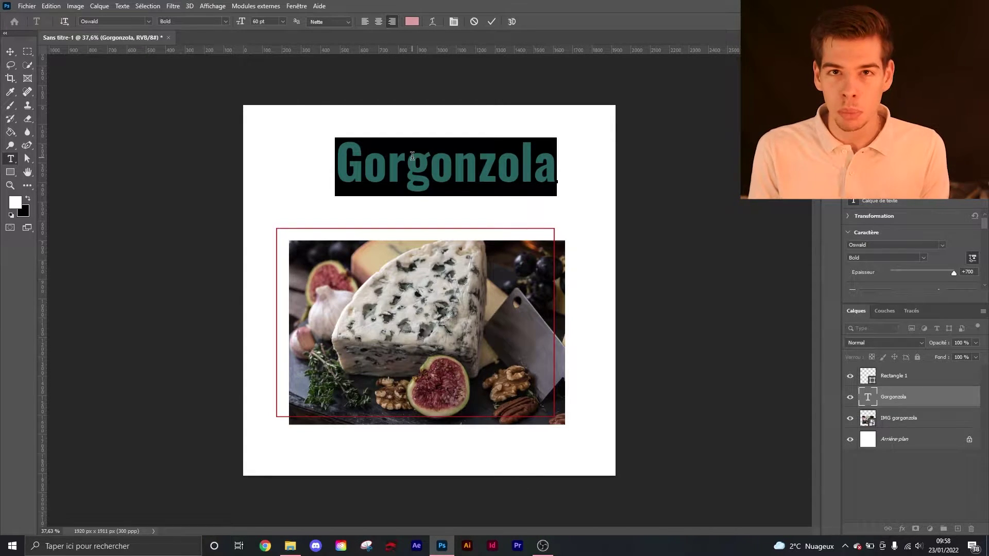
key(ctrl+Return)
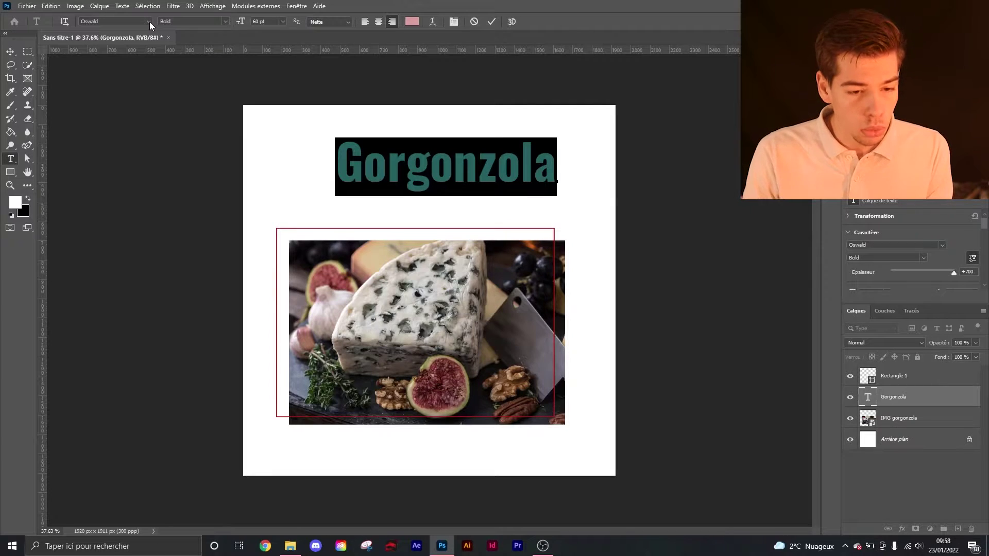
Step: Change the Gorgonzola title's font to Montserrat and open its available font styles
click(149, 22)
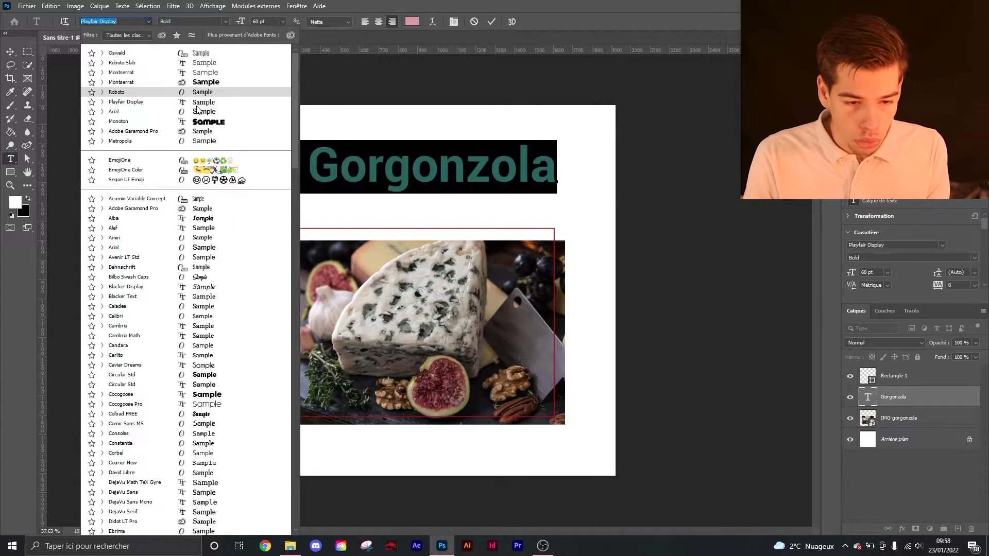
click(204, 87)
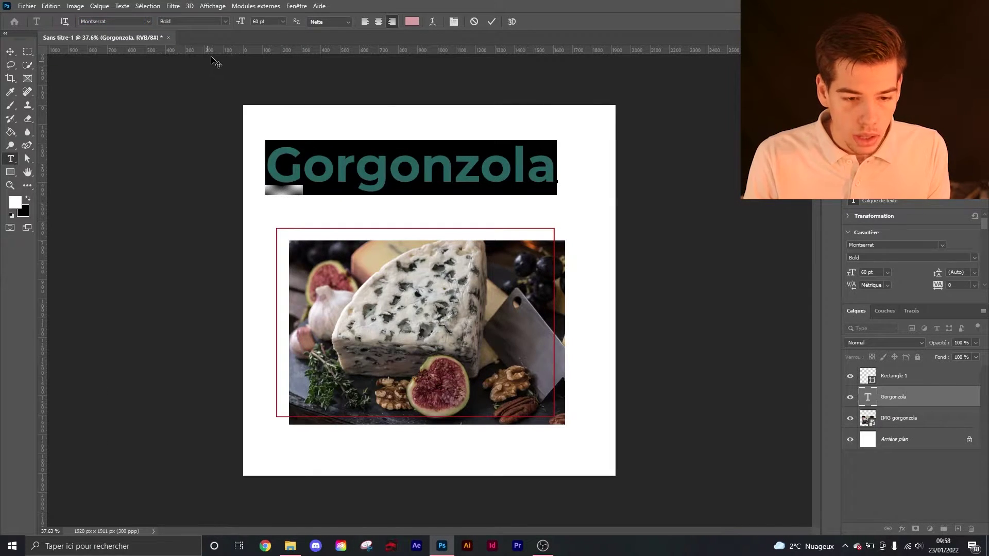
click(225, 22)
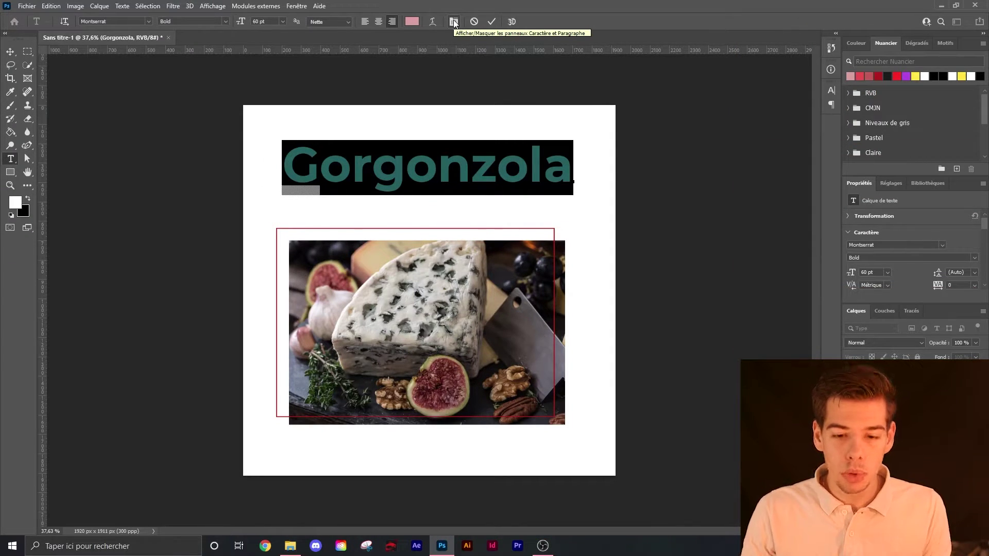
Step: Display the character settings and try a tracking of 200 on the Gorgonzola title
click(454, 22)
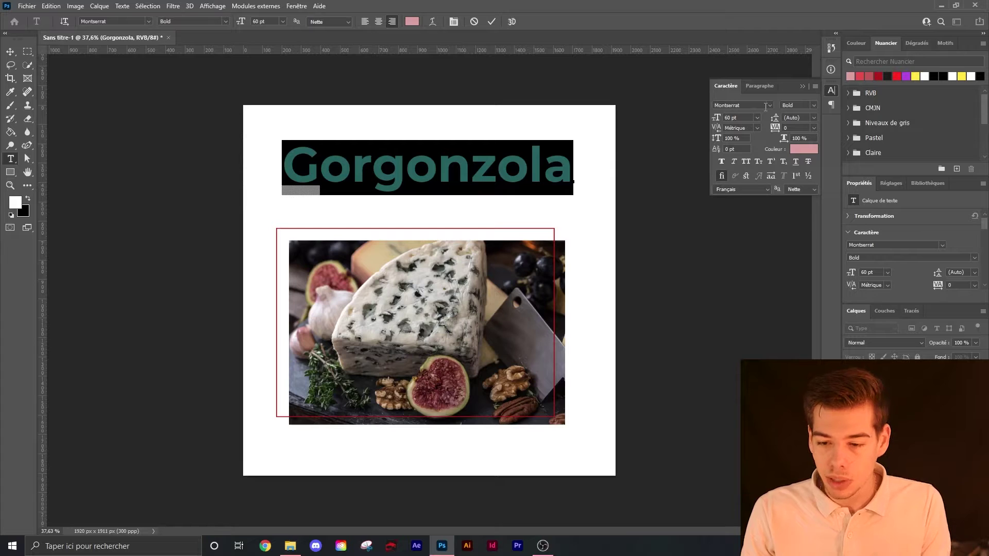
click(814, 128)
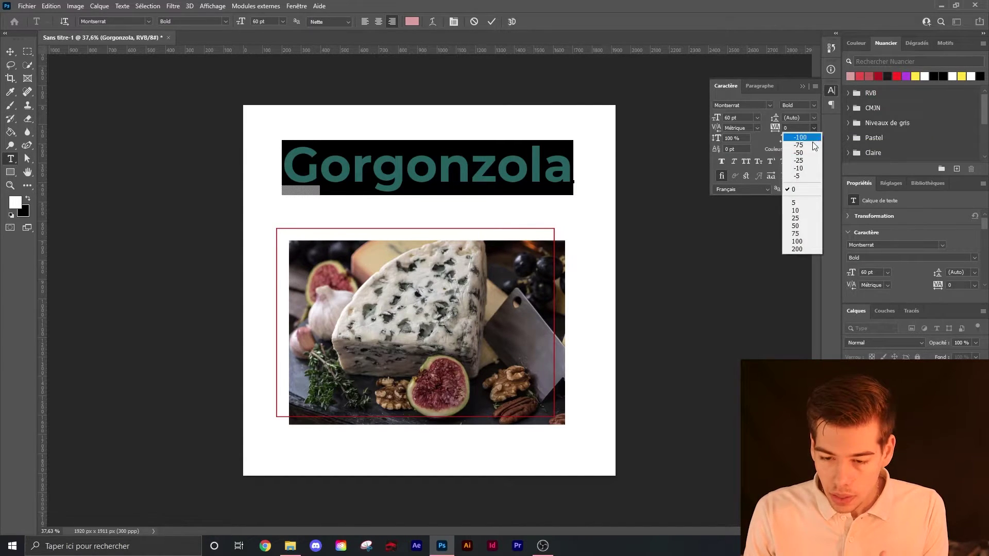
click(797, 249)
drag(469, 131, 488, 135)
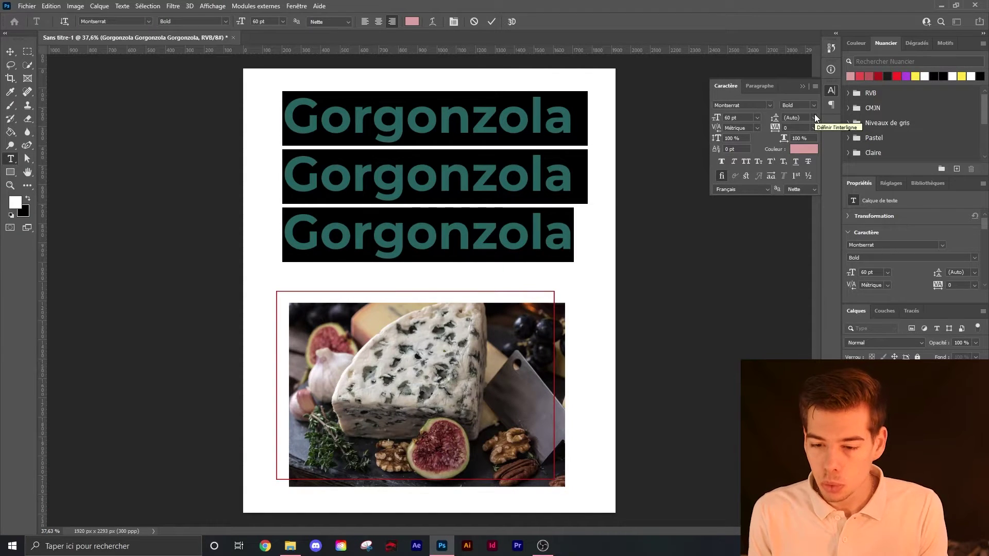
Step: Try a leading of 24 pt and 60 pt on the three Gorgonzola lines, and settle on 80 pt
click(814, 117)
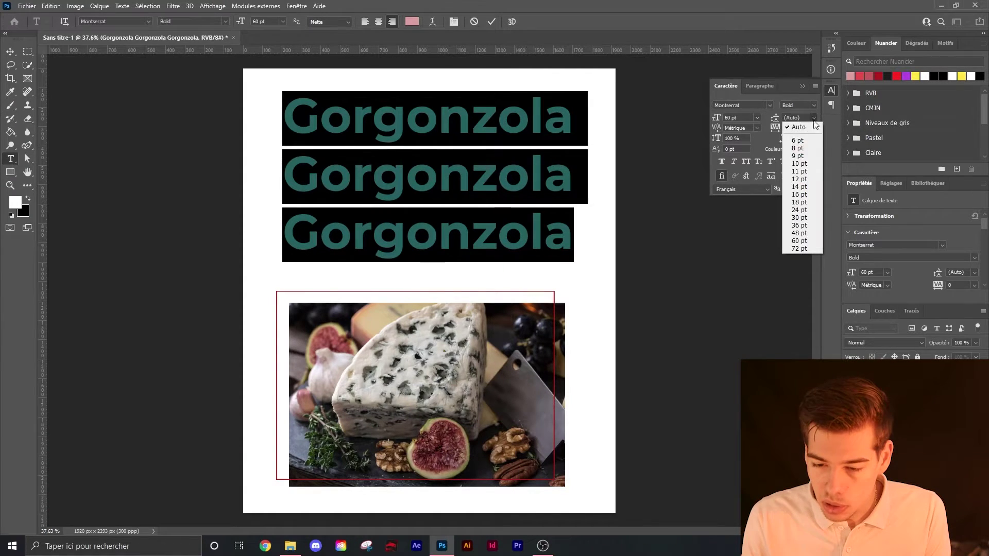
click(800, 210)
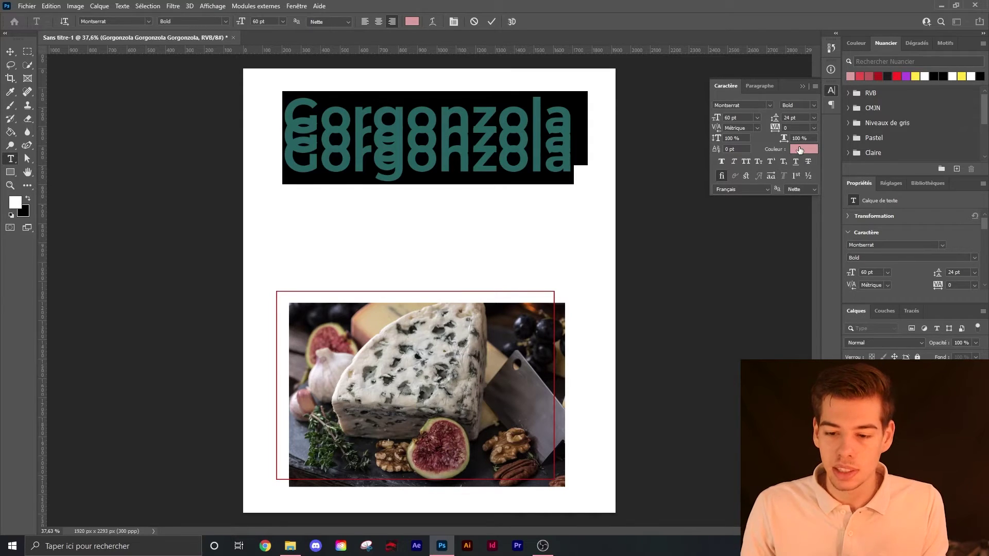
drag(772, 118, 774, 118)
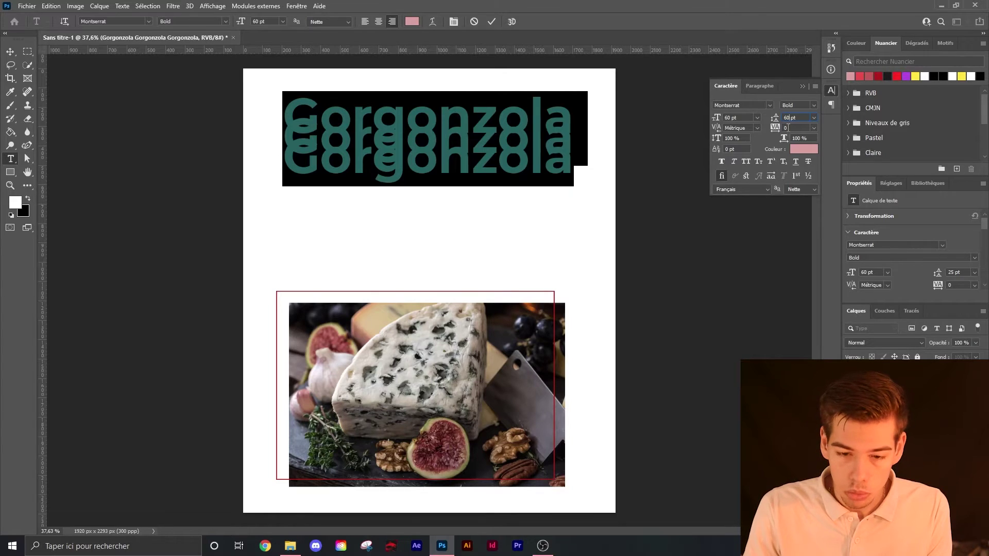
key(Return)
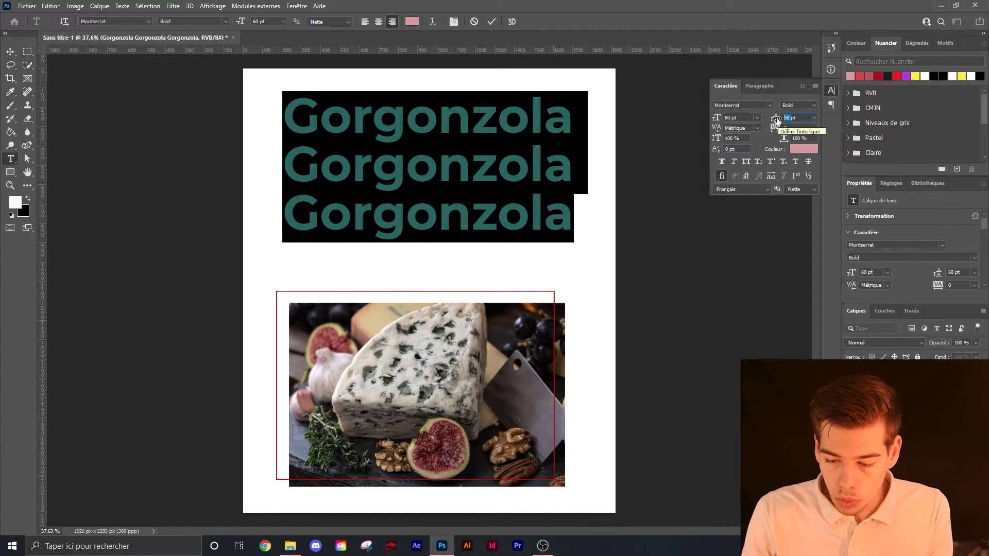
drag(776, 118, 777, 119)
key(Return)
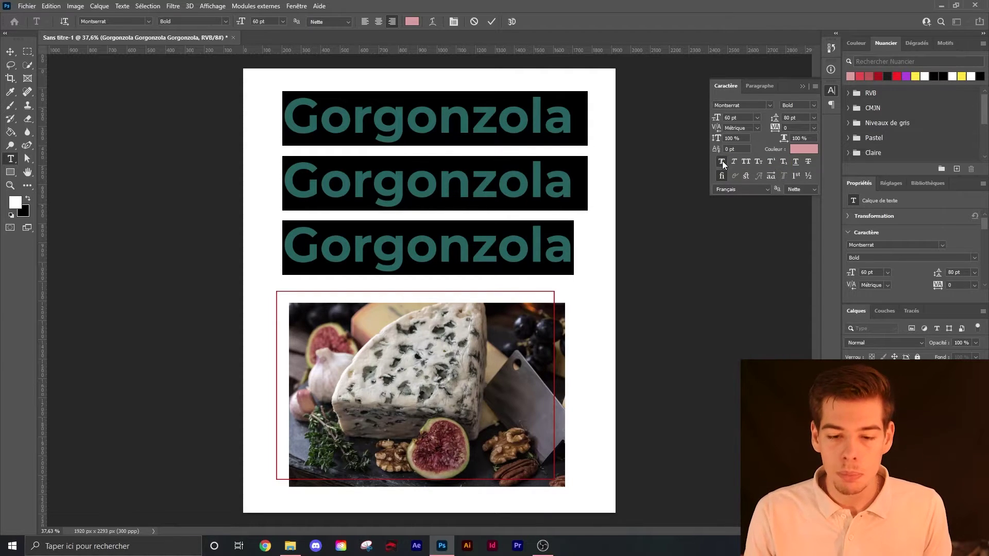
Step: Toggle faux bold, faux italic and all caps on and off for the three Gorgonzola lines
click(722, 161)
click(722, 163)
click(734, 162)
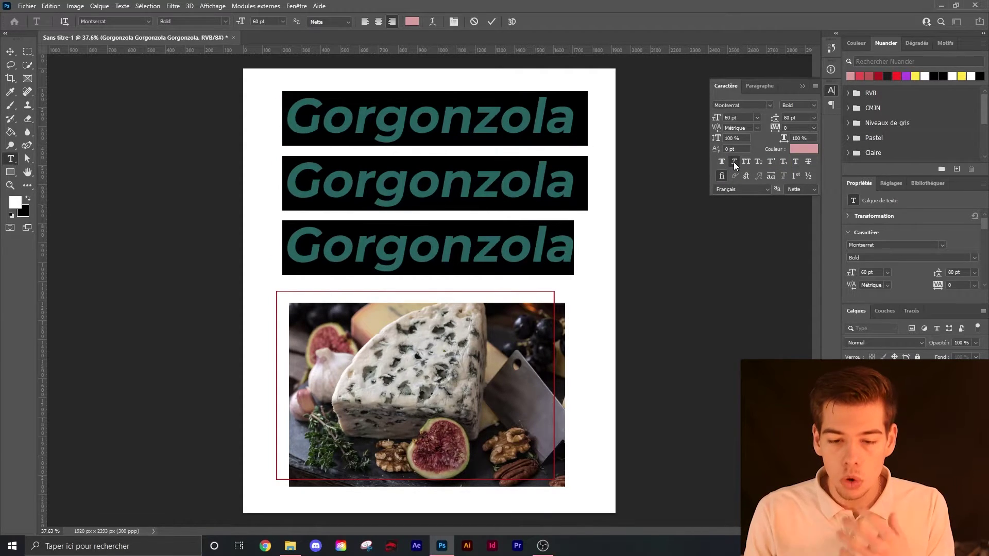
click(734, 161)
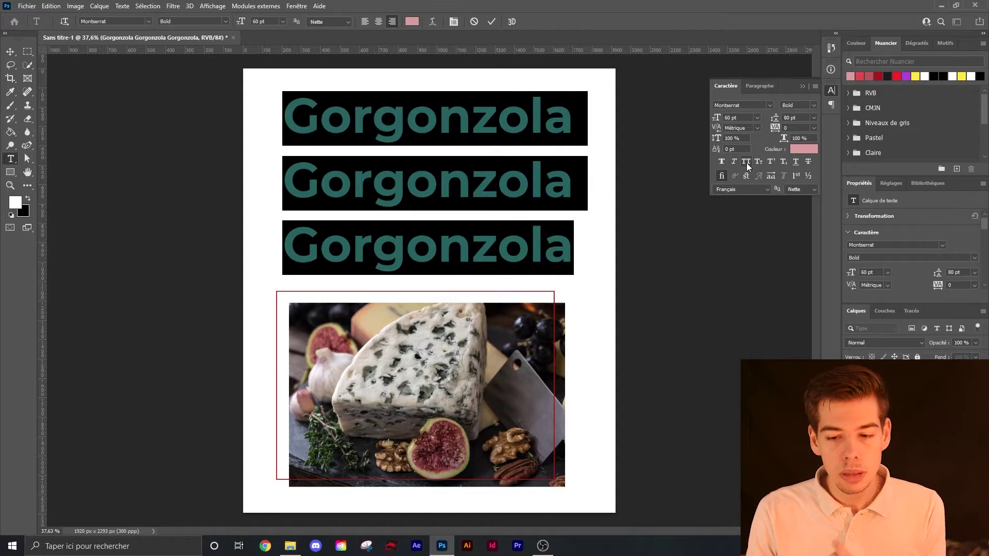
click(747, 162)
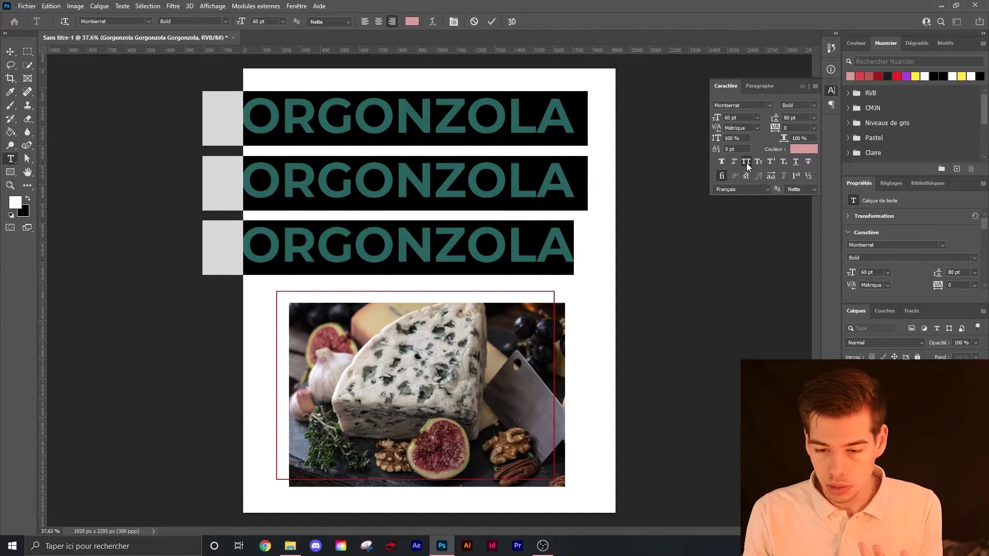
click(747, 163)
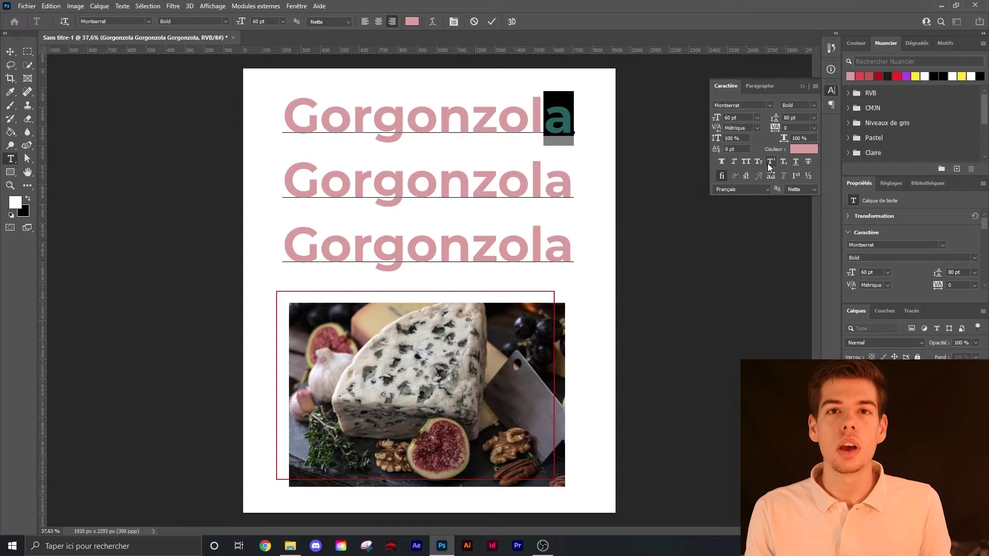
Step: Try superscript and subscript on the final letter of the first Gorgonzola line, and underline on the selected line
click(771, 163)
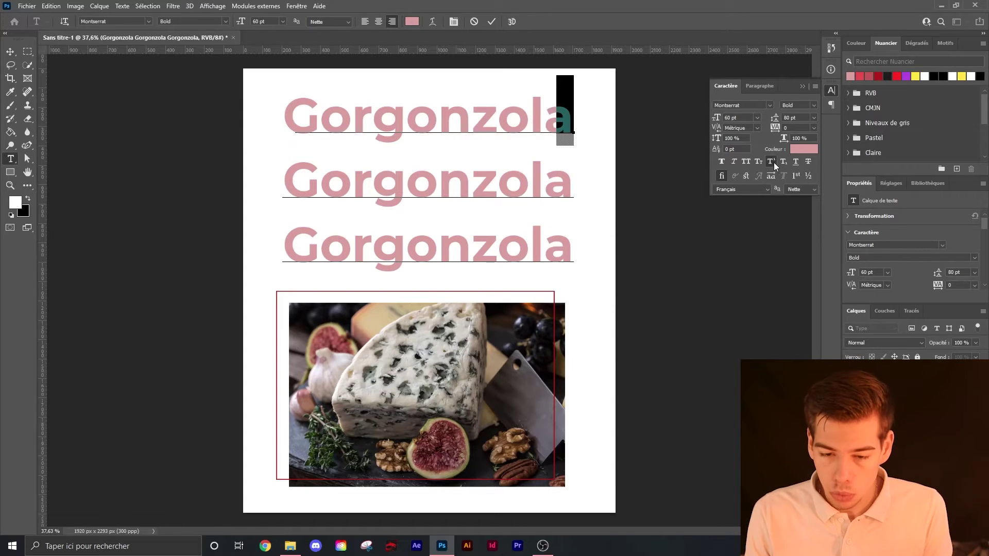
click(783, 162)
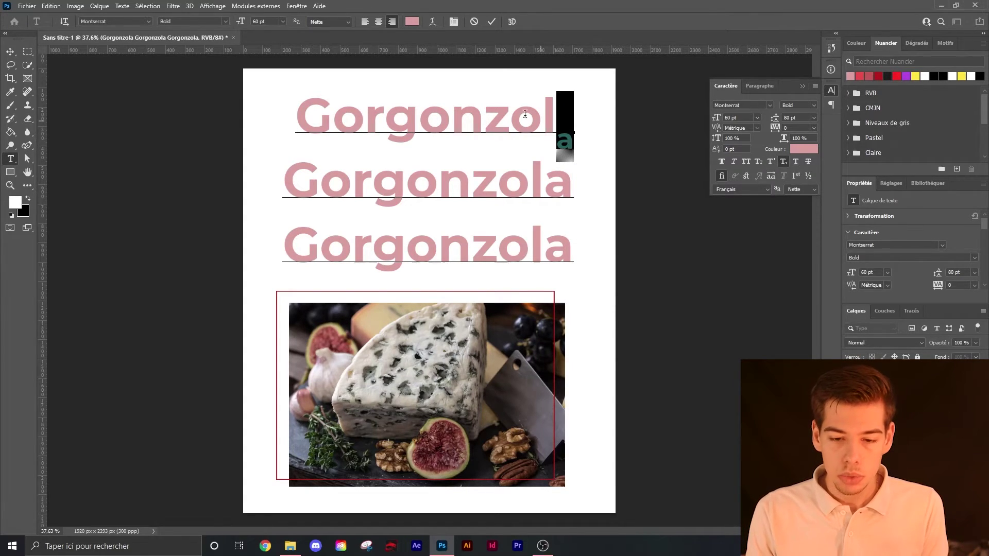
key(shift+Home)
click(799, 165)
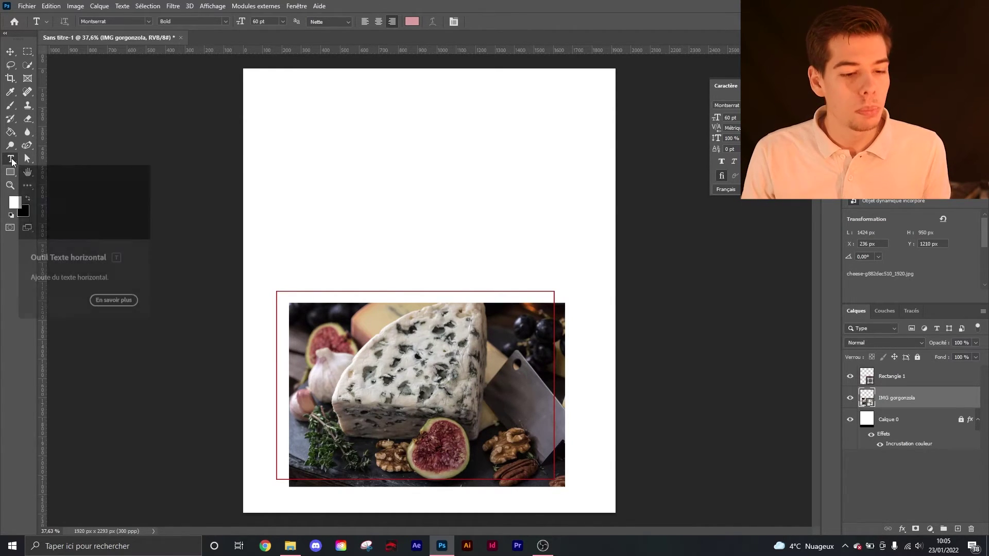
Step: Add the vertical text "Coucou" with the Vertical Type tool and move it down along the page's right margin
click(12, 161)
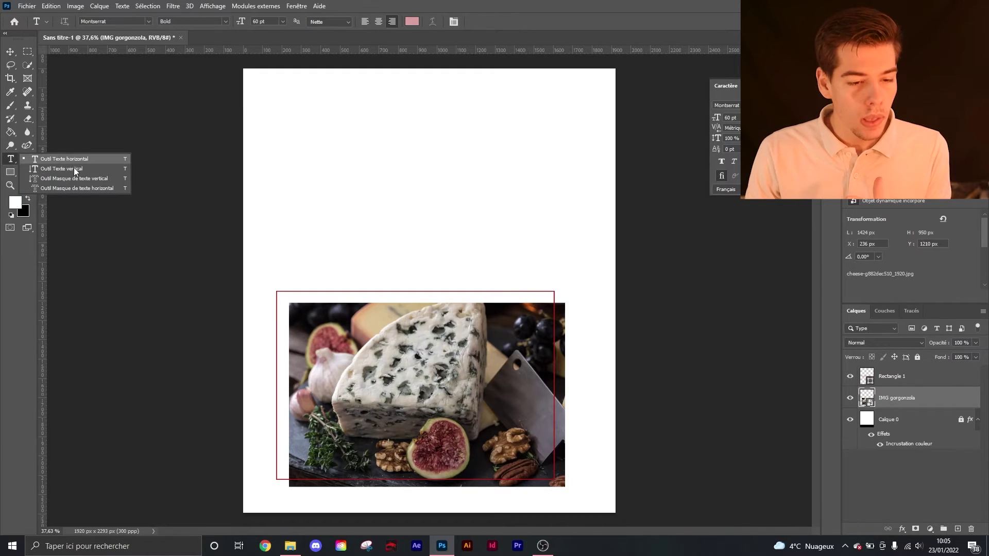
click(75, 168)
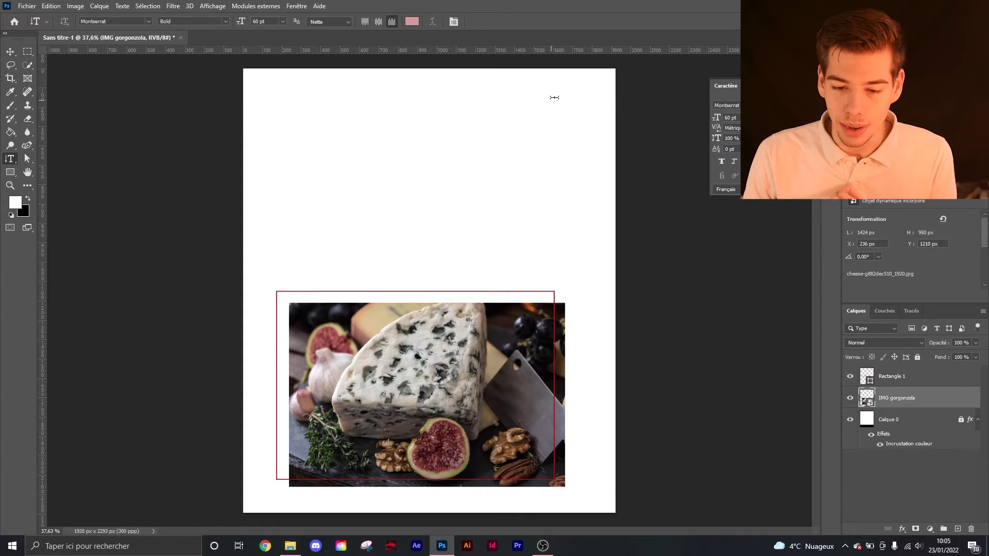
click(553, 98)
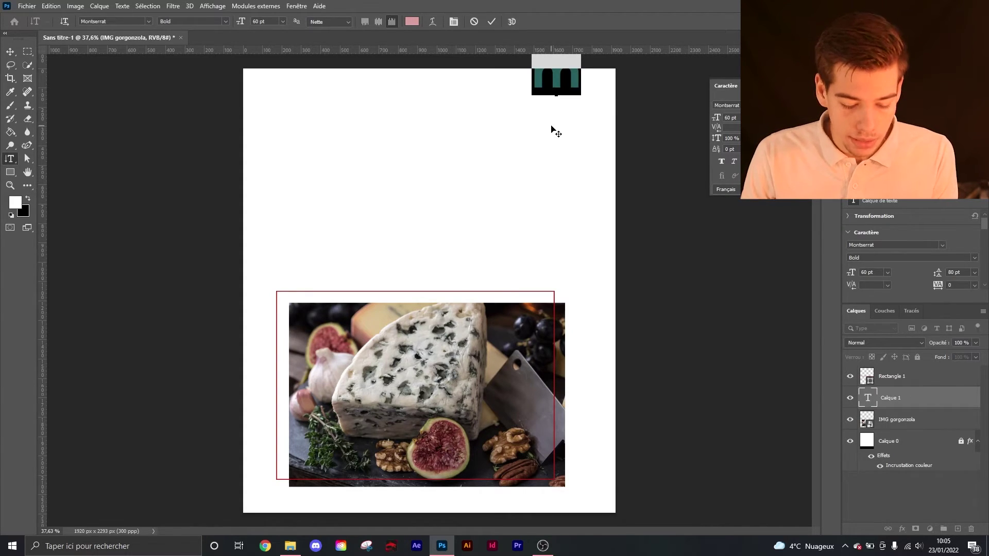
text(coucou)
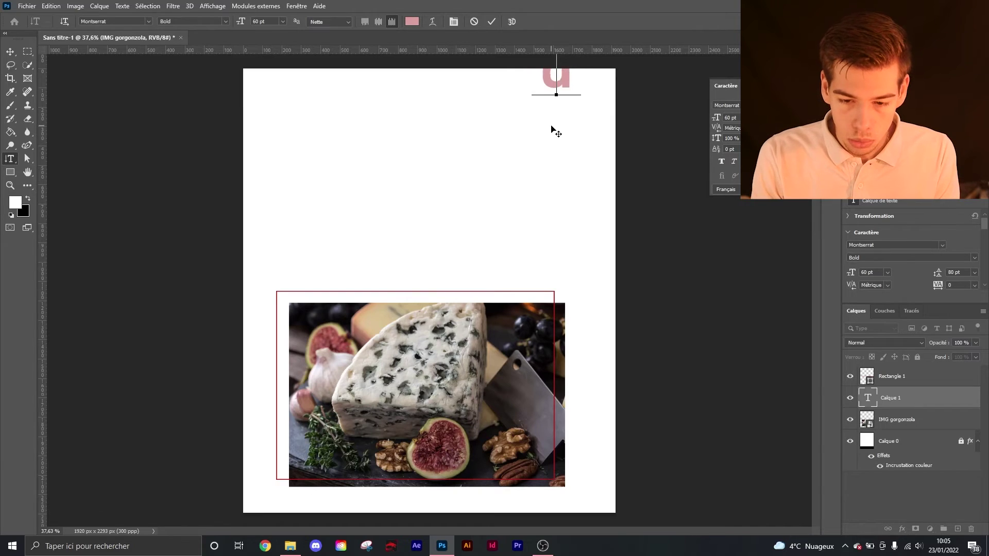
click(14, 55)
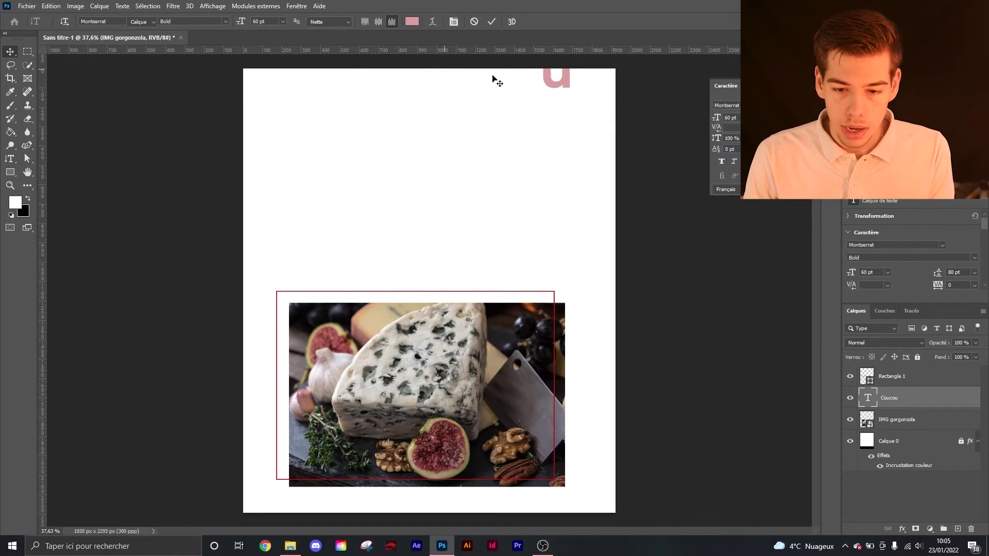
drag(556, 84, 591, 398)
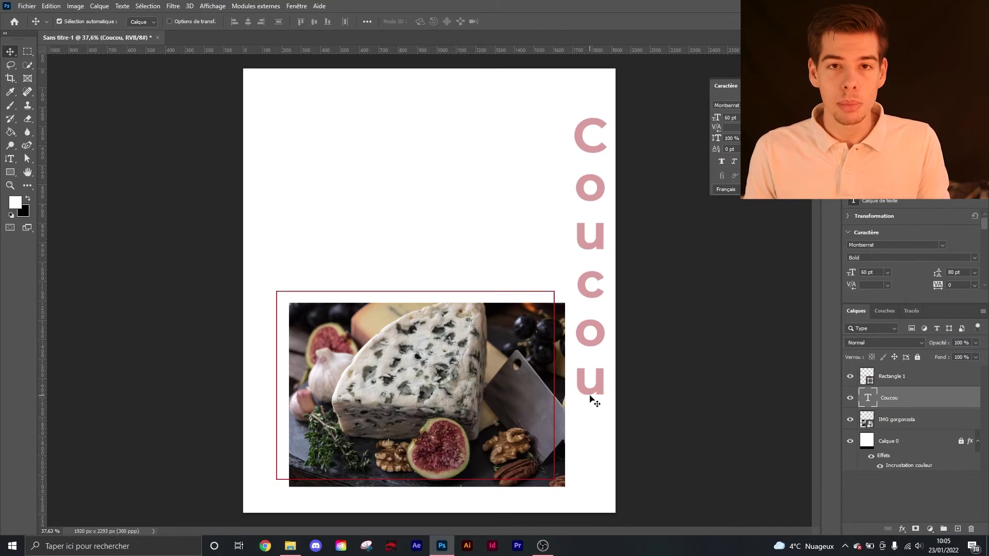
Step: Select the letters of the vertical Coucou text for editing
key(t)
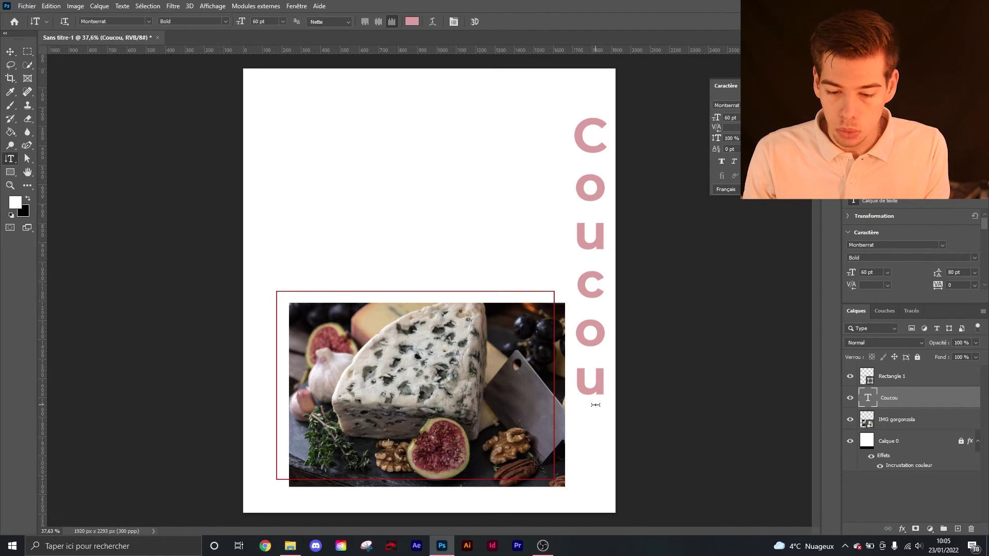
drag(595, 400, 592, 154)
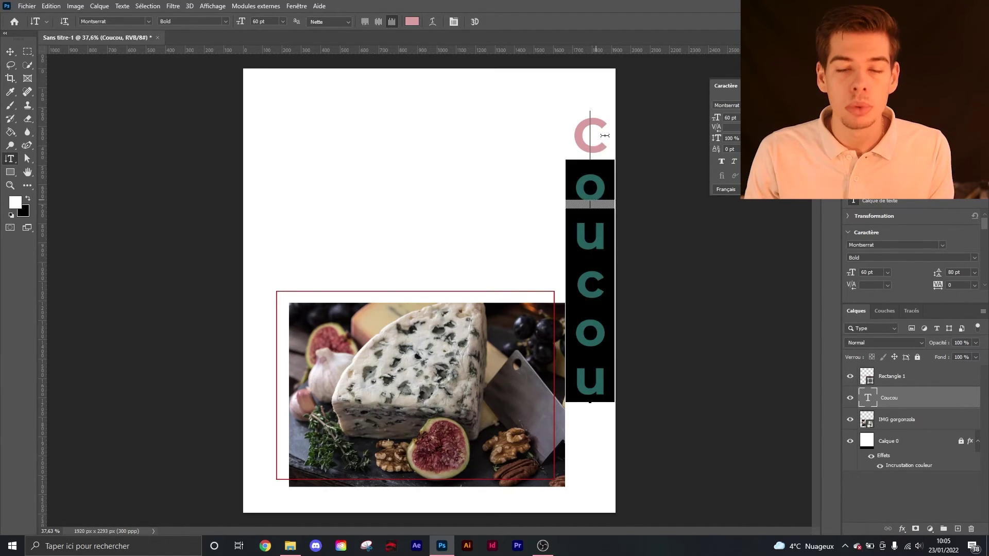